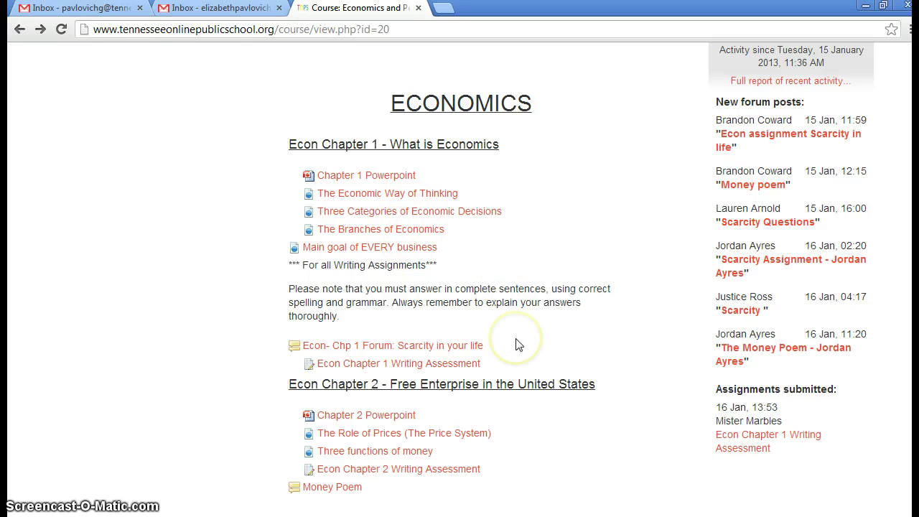
Open the forum "Econ- Chp 1 Forum: Scarcity in your life" and start adding a new question
{"action": "left_click", "coordinate": [433, 347]}
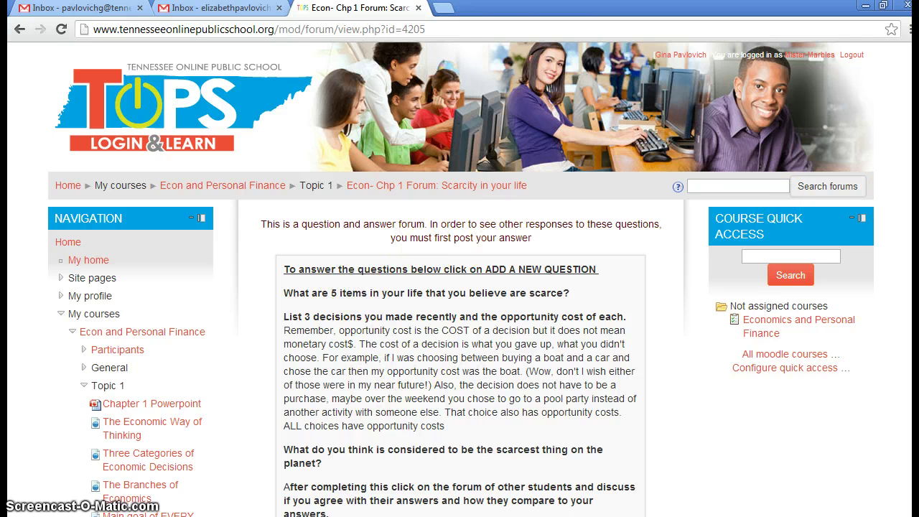
{"action": "scroll", "coordinate": [459, 287], "scroll_direction": "down", "scroll_amount": 2}
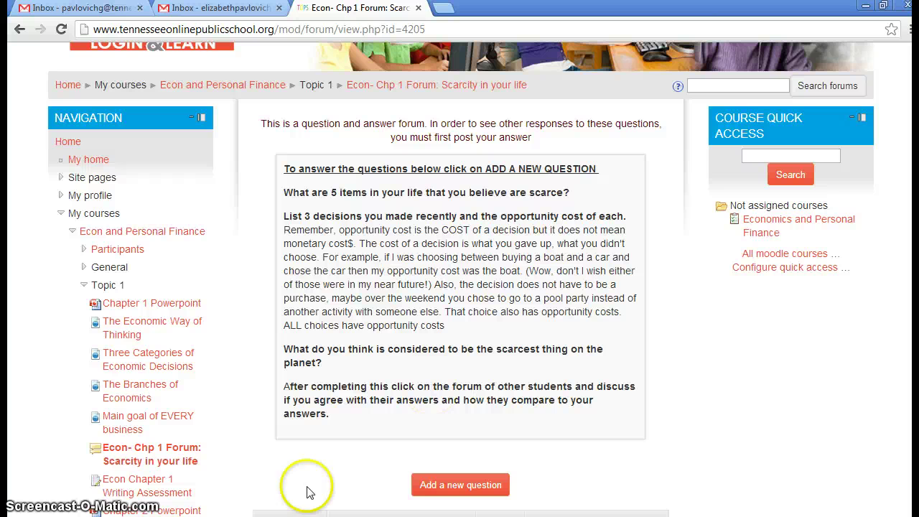
{"action": "left_click", "coordinate": [451, 489]}
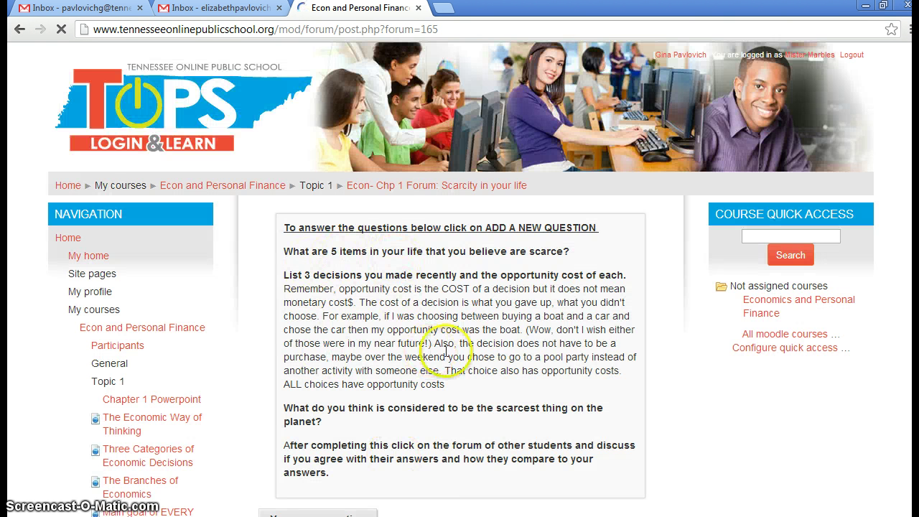
{"action": "scroll", "coordinate": [459, 287], "scroll_direction": "down", "scroll_amount": 5}
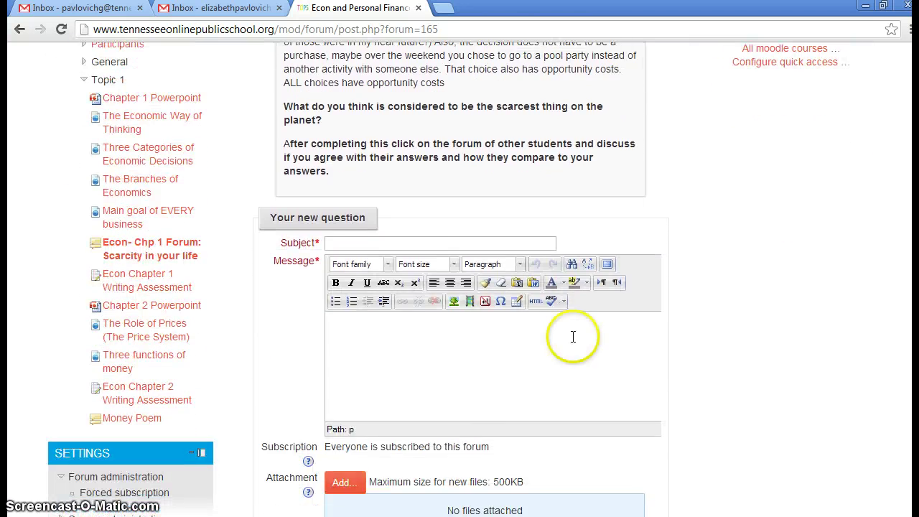
Write "1. scarcity - slkjgoiahjnh" as the first numbered line of the question's message
{"action": "left_click", "coordinate": [366, 334]}
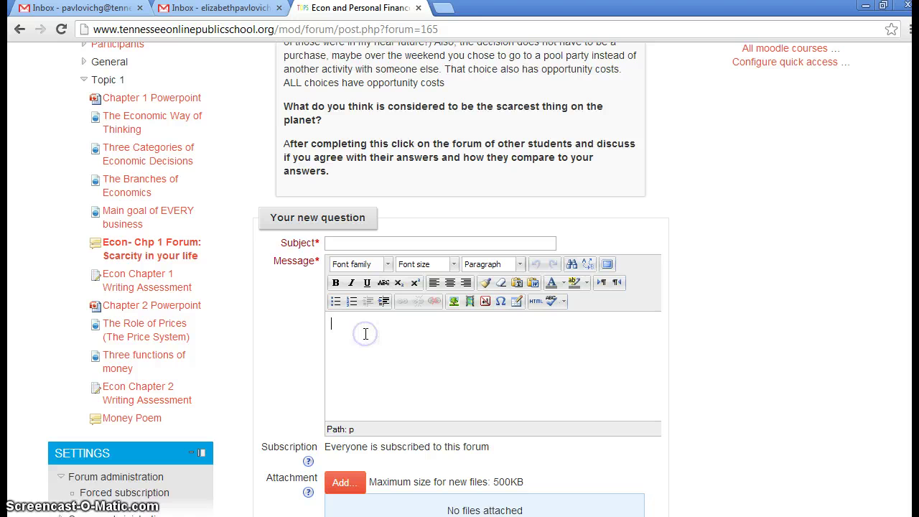
{"action": "type", "text": "1."}
{"action": "type", "text": "scarcity"}
{"action": "type", "text": "- slkjgoiahjnh"}
Replace the text after the number 1 in the message with "ajklhfoiahsd"
{"action": "key", "text": "BackSpace"}
{"action": "key", "text": "BackSpace"}
{"action": "key", "text": "BackSpace"}
{"action": "key", "text": "BackSpace"}
{"action": "key", "text": "BackSpace"}
{"action": "key", "text": "BackSpace"}
{"action": "key", "text": "BackSpace"}
{"action": "key", "text": "BackSpace"}
{"action": "key", "text": "BackSpace"}
{"action": "key", "text": "BackSpace"}
{"action": "key", "text": "BackSpace"}
{"action": "key", "text": "BackSpace"}
{"action": "key", "text": "BackSpace"}
{"action": "key", "text": "BackSpace"}
{"action": "key", "text": "BackSpace"}
{"action": "key", "text": "BackSpace"}
{"action": "key", "text": "BackSpace"}
{"action": "key", "text": "BackSpace"}
{"action": "key", "text": "BackSpace"}
{"action": "key", "text": "BackSpace"}
{"action": "key", "text": "BackSpace"}
{"action": "key", "text": "BackSpace"}
{"action": "type", "text": "S"}
{"action": "key", "text": "BackSpace"}
{"action": "type", "text": "ajklhfoiahsd"}
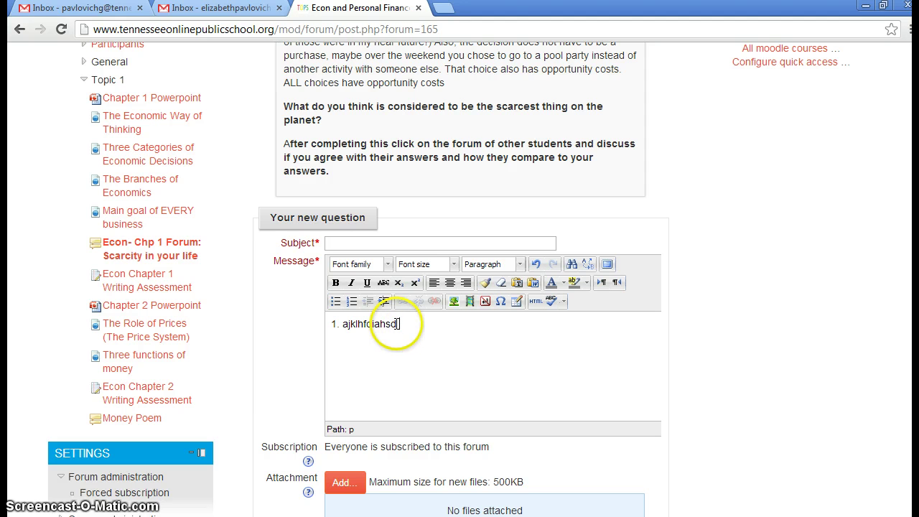
Replace the placeholder answer after the number 1 in the message with "clean water"
{"action": "left_click_drag", "start_coordinate": [396, 324], "coordinate": [335, 323]}
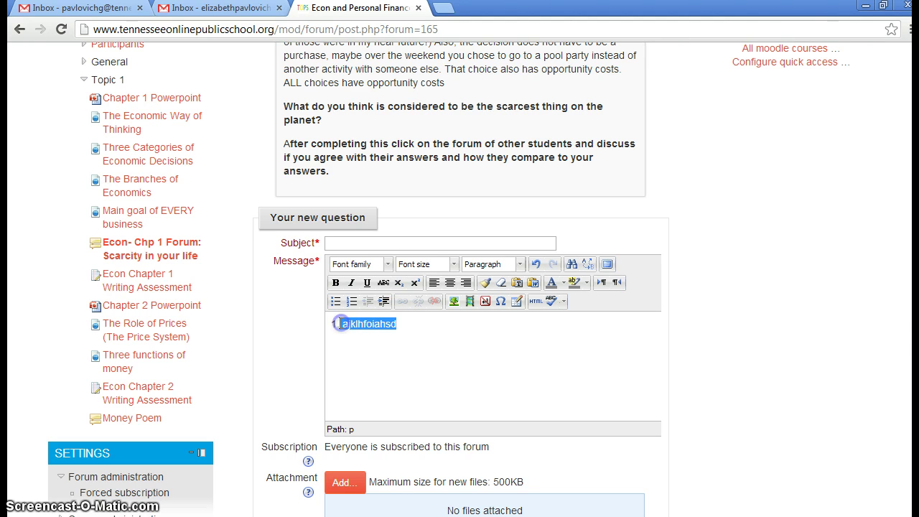
{"action": "left_click", "coordinate": [420, 333]}
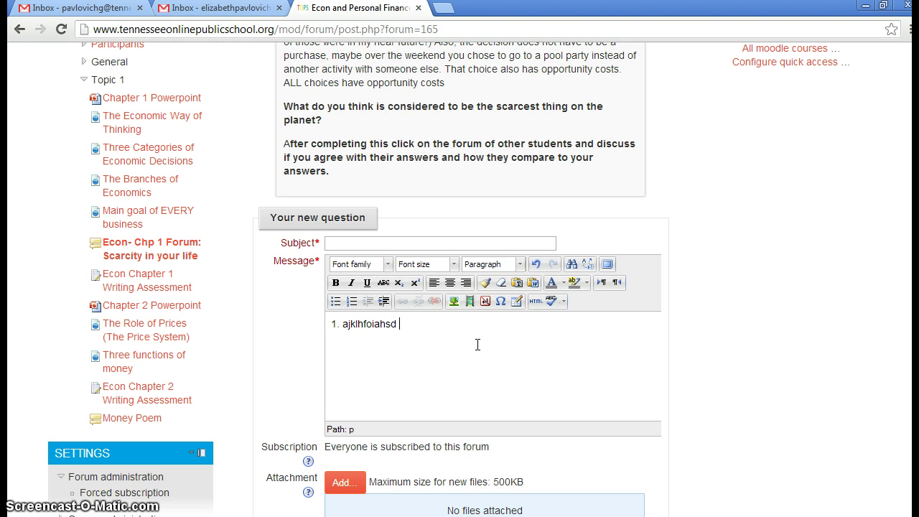
{"action": "key", "text": "BackSpace"}
{"action": "key", "text": "BackSpace"}
{"action": "key", "text": "BackSpace"}
{"action": "key", "text": "BackSpace"}
{"action": "key", "text": "BackSpace"}
{"action": "key", "text": "BackSpace"}
{"action": "key", "text": "BackSpace"}
{"action": "key", "text": "BackSpace"}
{"action": "key", "text": "BackSpace"}
{"action": "key", "text": "BackSpace"}
{"action": "key", "text": "BackSpace"}
{"action": "key", "text": "BackSpace"}
{"action": "type", "text": "clean water"}
Clear the whole message, including its numbering, and review the forum's question instructions above the form
{"action": "key", "text": "BackSpace"}
{"action": "key", "text": "BackSpace"}
{"action": "key", "text": "BackSpace"}
{"action": "key", "text": "BackSpace"}
{"action": "key", "text": "BackSpace"}
{"action": "key", "text": "BackSpace"}
{"action": "key", "text": "BackSpace"}
{"action": "key", "text": "BackSpace"}
{"action": "key", "text": "BackSpace"}
{"action": "key", "text": "BackSpace"}
{"action": "key", "text": "BackSpace"}
{"action": "key", "text": "BackSpace"}
{"action": "key", "text": "BackSpace"}
{"action": "key", "text": "BackSpace"}
{"action": "left_click", "coordinate": [406, 376]}
{"action": "scroll", "coordinate": [459, 278], "scroll_direction": "up", "scroll_amount": 4}
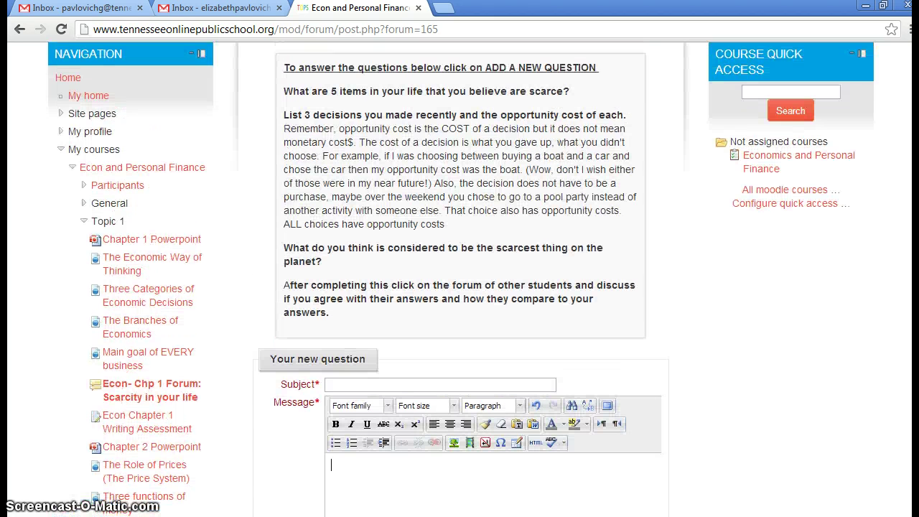
{"action": "scroll", "coordinate": [460, 287], "scroll_direction": "down", "scroll_amount": 5}
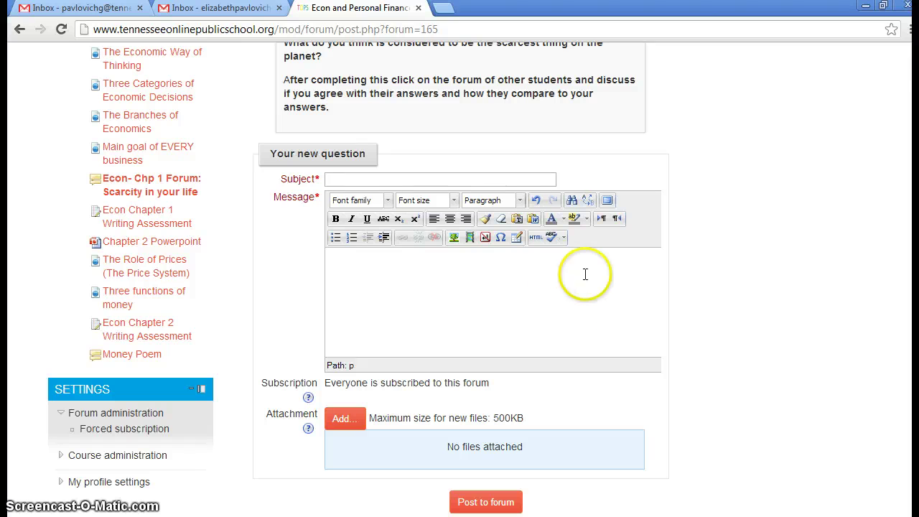
{"action": "left_click", "coordinate": [560, 267]}
Fill in the question's subject with "Scarcity" followed by the poster's title and abbreviated name
{"action": "left_click", "coordinate": [399, 178]}
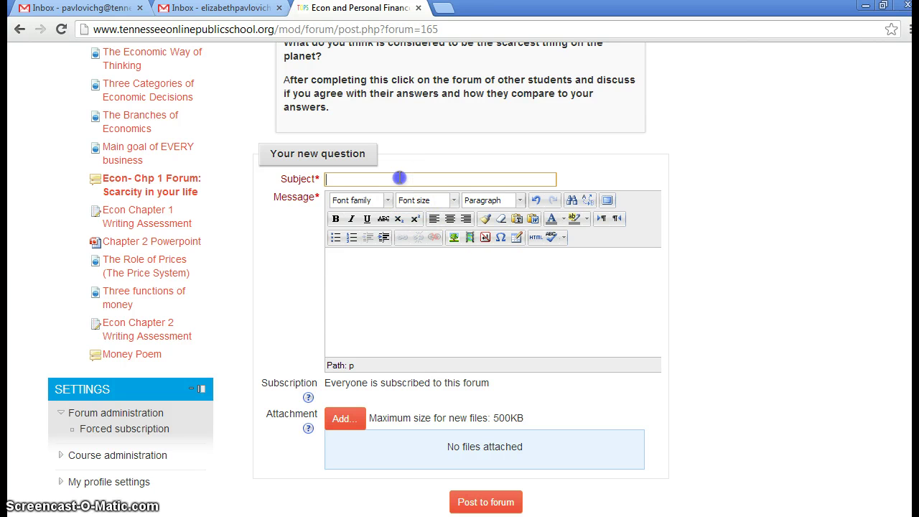
{"action": "type", "text": "Scarcity mrs"}
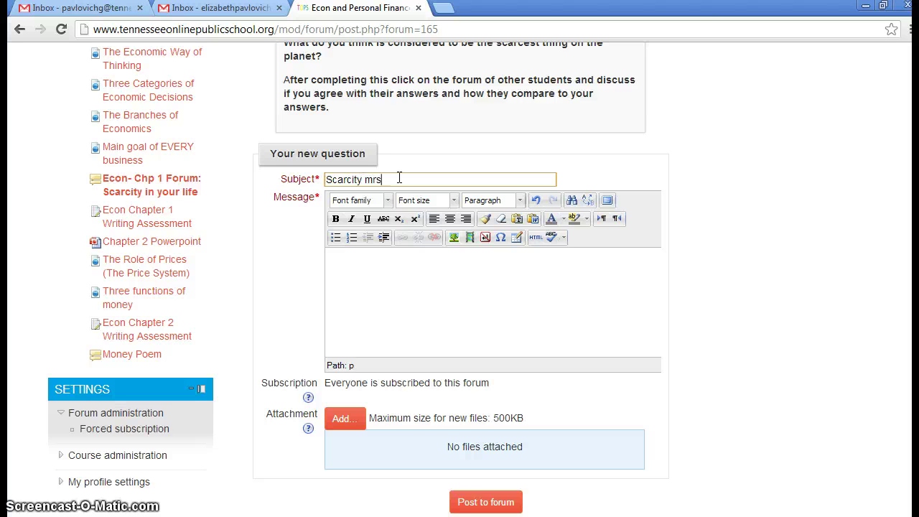
{"action": "type", "text": "P"}
{"action": "scroll", "coordinate": [358, 278], "scroll_direction": "down", "scroll_amount": 2}
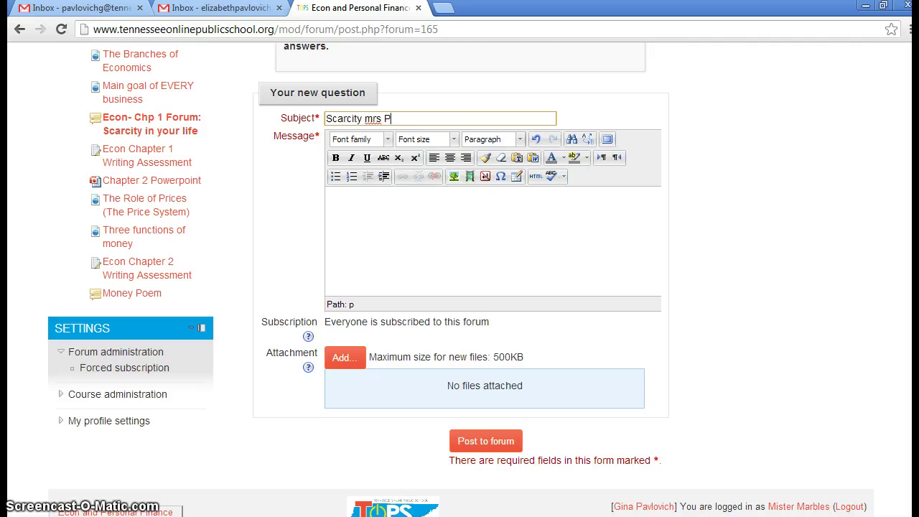
Leave the unposted question for the Econ and Personal Finance course page and reopen the Chapter 1 Scarcity forum
{"action": "scroll", "coordinate": [459, 279], "scroll_direction": "up", "scroll_amount": 5}
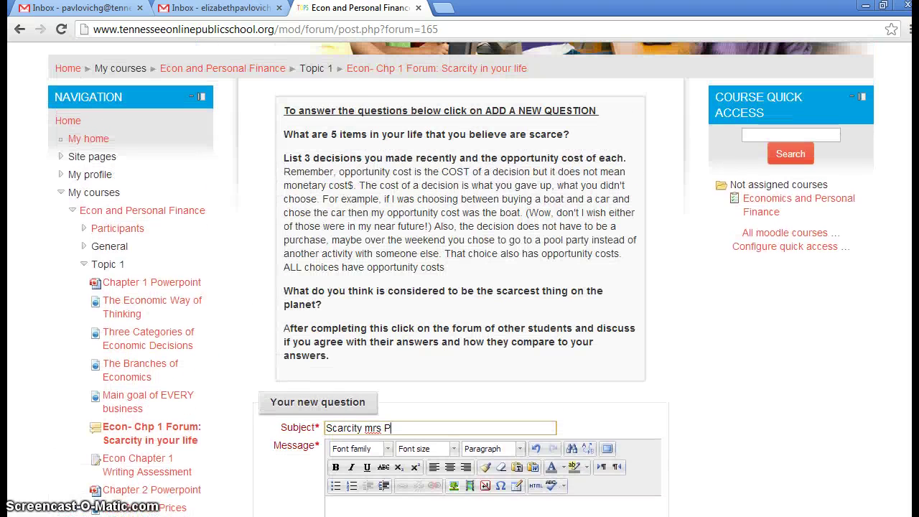
{"action": "scroll", "coordinate": [793, 177], "scroll_direction": "up", "scroll_amount": 2}
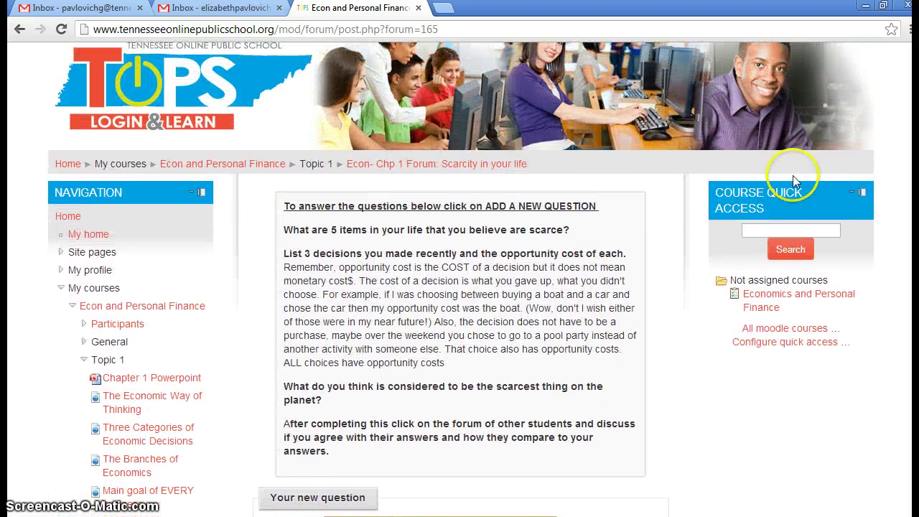
{"action": "left_click", "coordinate": [239, 165]}
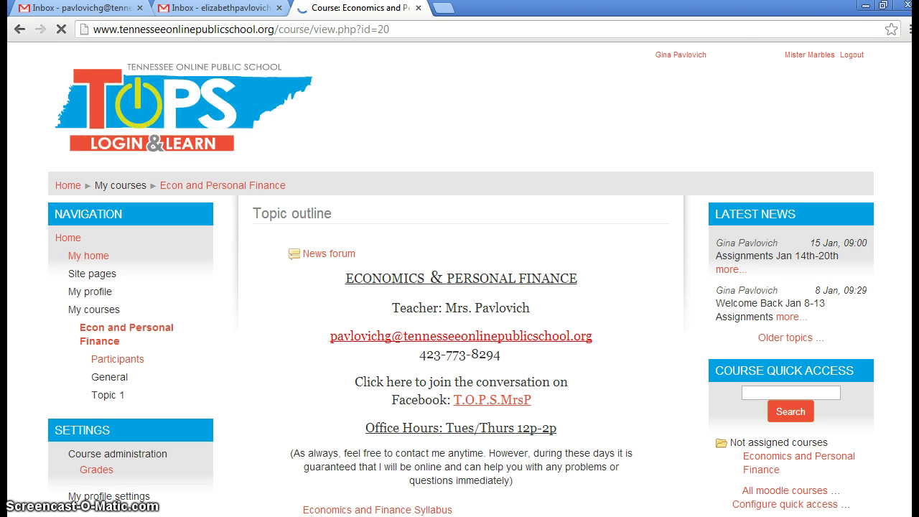
{"action": "scroll", "coordinate": [883, 287], "scroll_direction": "down", "scroll_amount": 1}
{"action": "scroll", "coordinate": [614, 384], "scroll_direction": "down", "scroll_amount": 6}
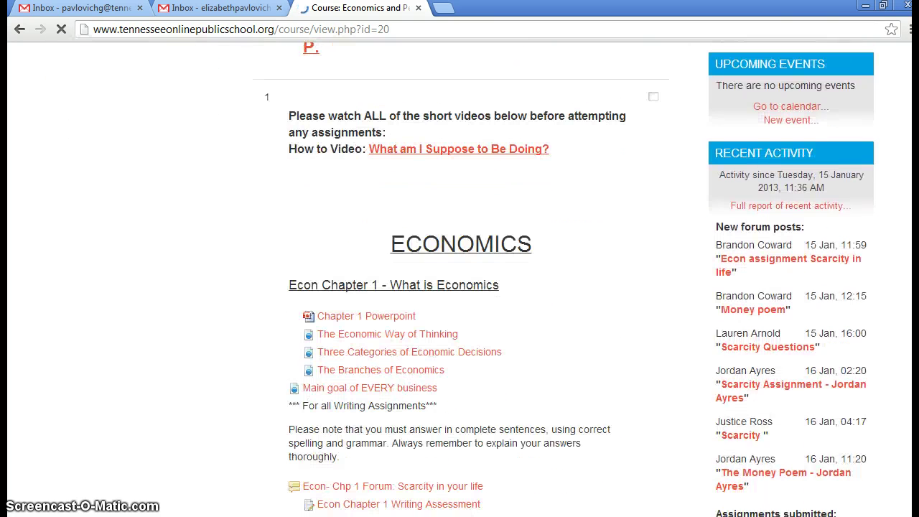
{"action": "left_click", "coordinate": [614, 383]}
{"action": "left_click", "coordinate": [412, 488]}
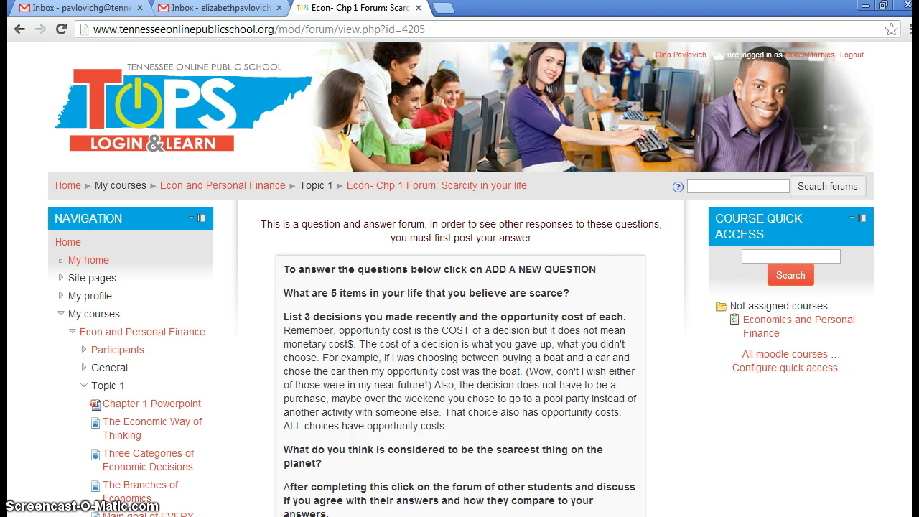
Look through the list of discussions in the Scarcity forum, checking their titles, authors, replies and last posts
{"action": "scroll", "coordinate": [460, 287], "scroll_direction": "down", "scroll_amount": 4}
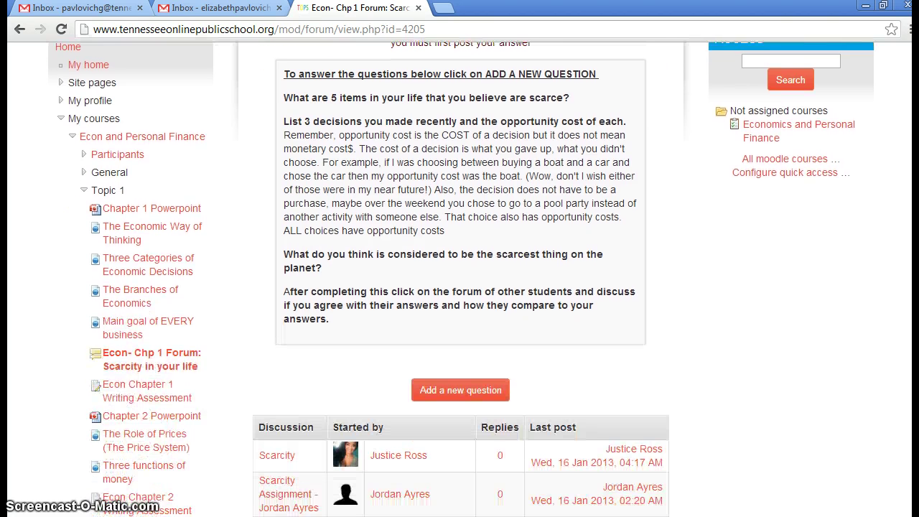
{"action": "scroll", "coordinate": [459, 287], "scroll_direction": "down", "scroll_amount": 4}
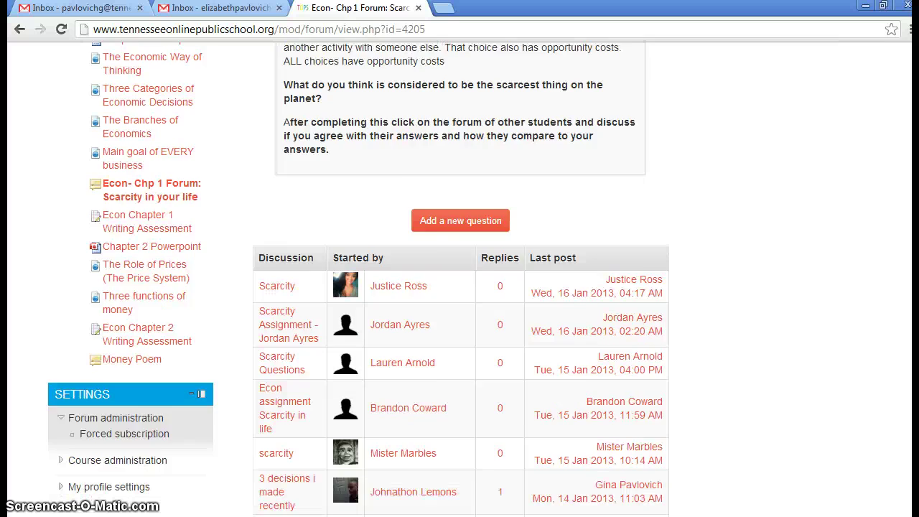
{"action": "scroll", "coordinate": [459, 287], "scroll_direction": "down", "scroll_amount": 3}
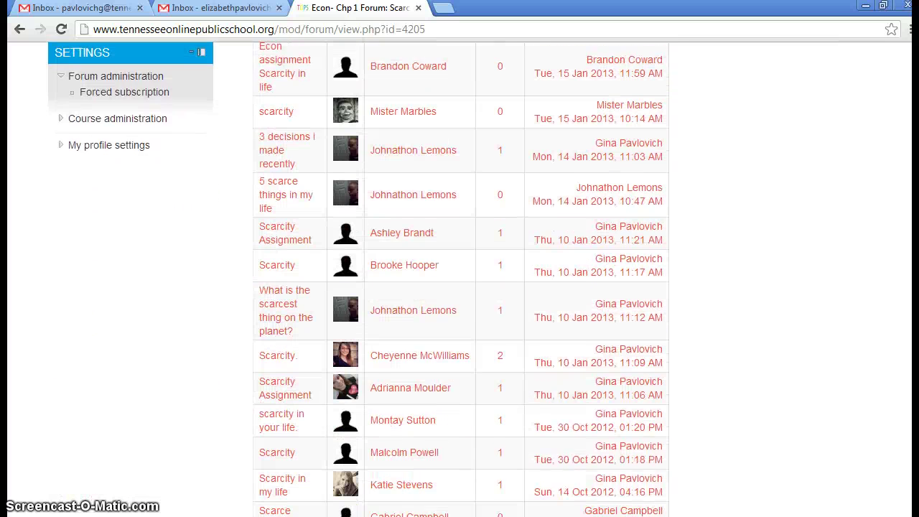
{"action": "scroll", "coordinate": [460, 287], "scroll_direction": "down", "scroll_amount": 2}
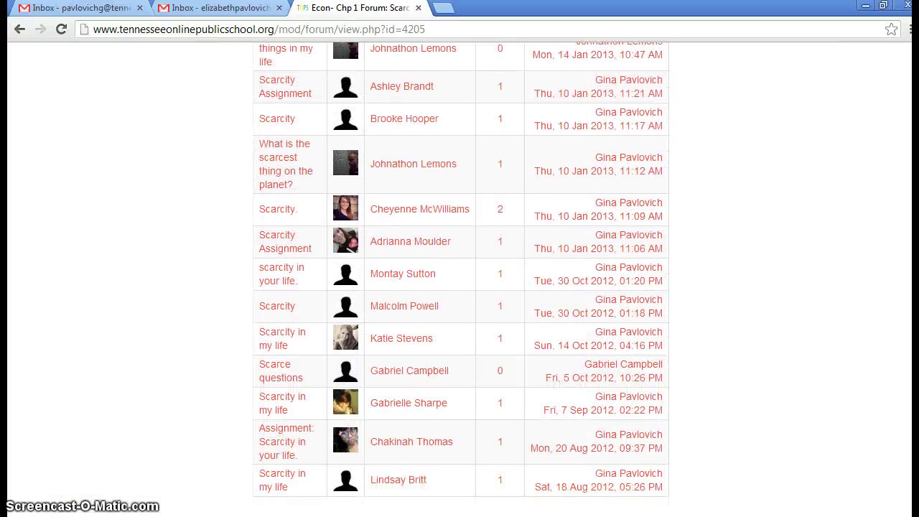
{"action": "scroll", "coordinate": [459, 287], "scroll_direction": "up", "scroll_amount": 4}
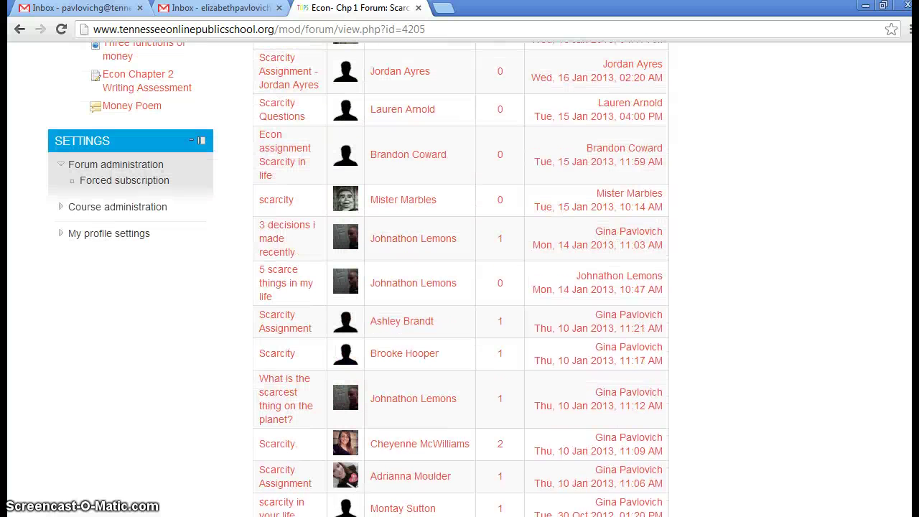
{"action": "scroll", "coordinate": [459, 288], "scroll_direction": "up", "scroll_amount": 1}
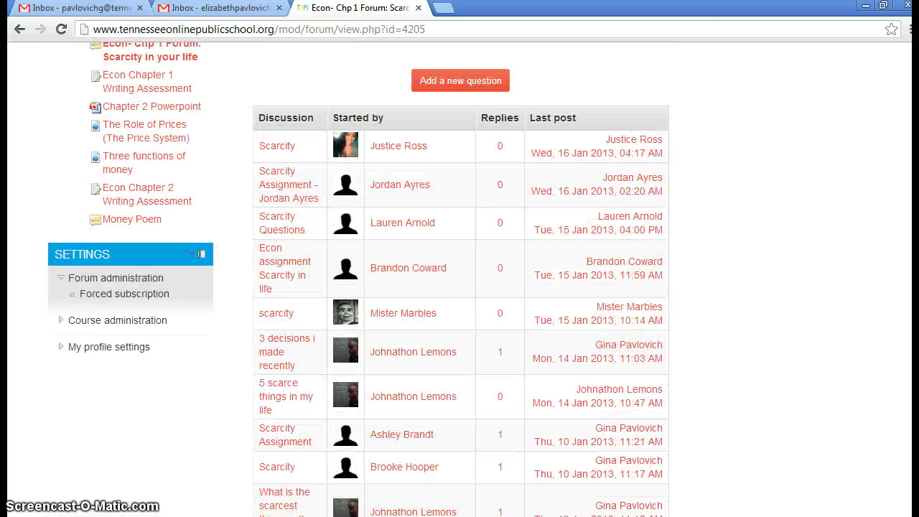
{"action": "scroll", "coordinate": [460, 288], "scroll_direction": "down", "scroll_amount": 5}
{"action": "scroll", "coordinate": [459, 287], "scroll_direction": "down", "scroll_amount": 2}
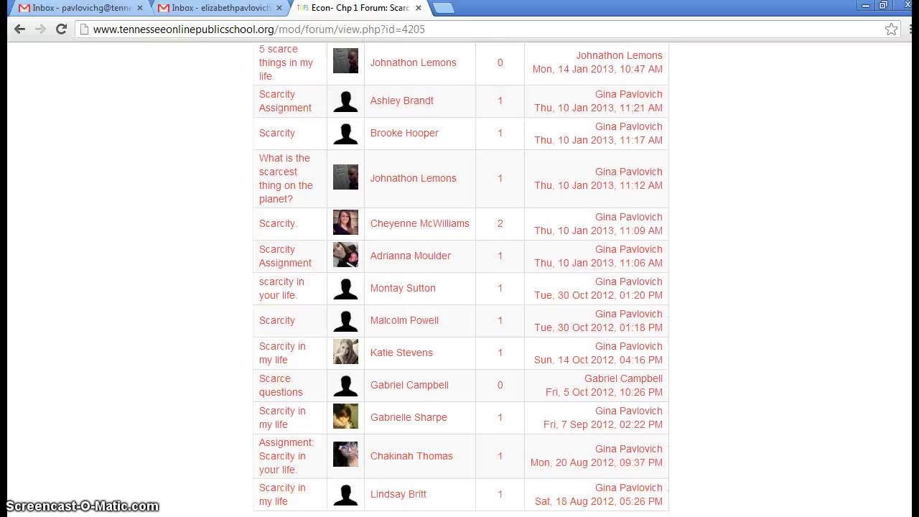
{"action": "scroll", "coordinate": [904, 402], "scroll_direction": "up", "scroll_amount": 3}
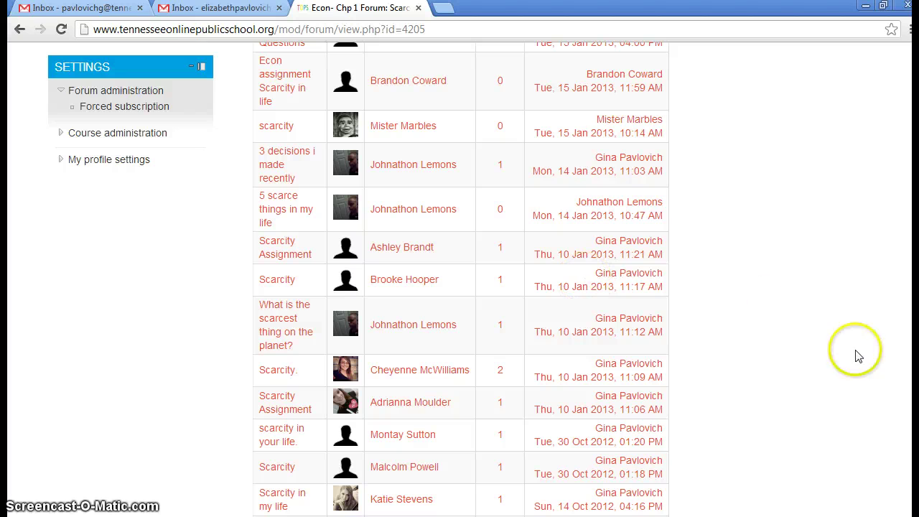
{"action": "scroll", "coordinate": [459, 287], "scroll_direction": "up", "scroll_amount": 10}
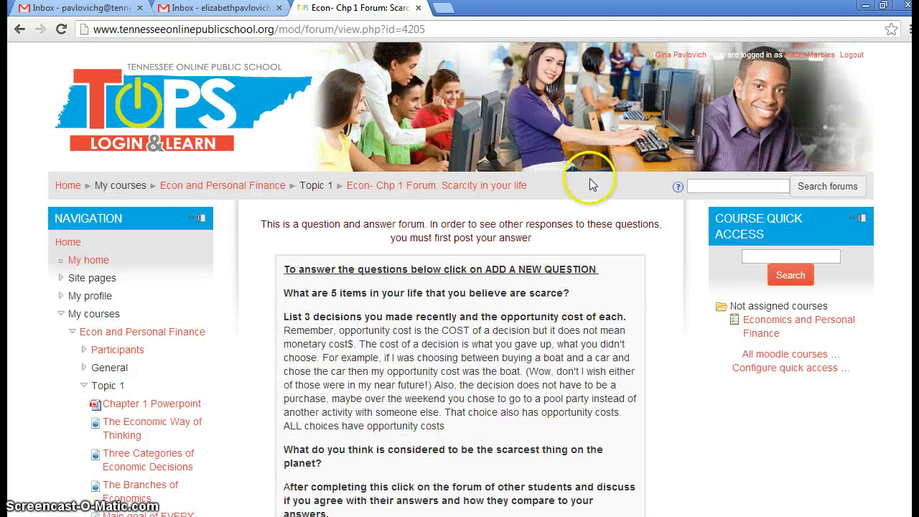
Return to the Econ and Personal Finance course page
{"action": "left_click", "coordinate": [217, 188]}
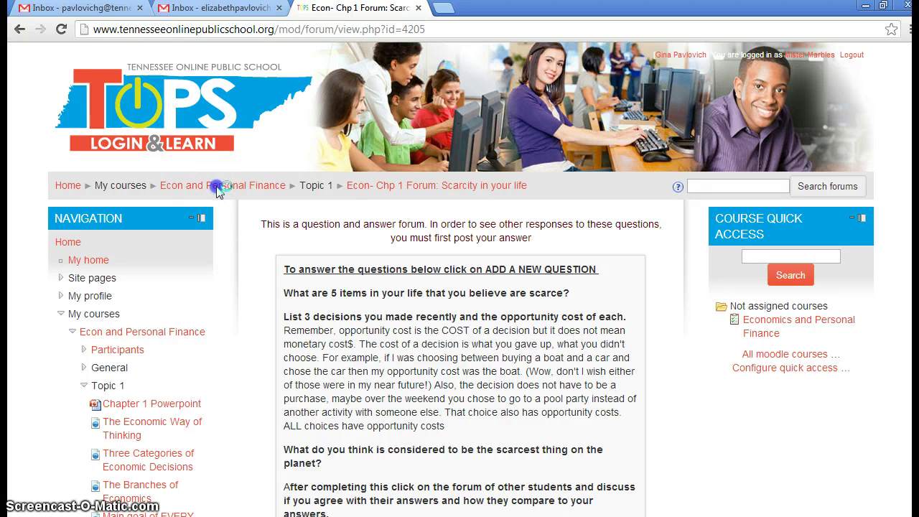